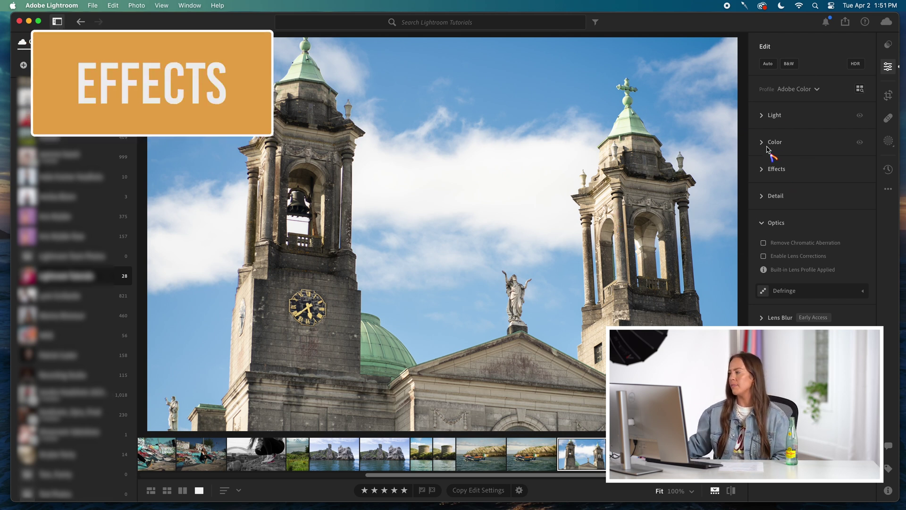
Expand the Effects section to reveal the Texture, Clarity, Dehaze, Vignette and Grain sliders
left_click(762, 170)
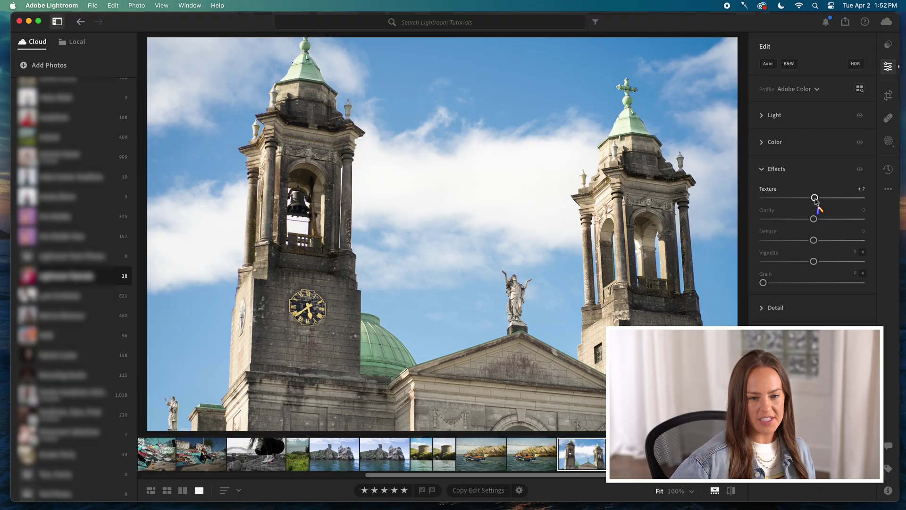
Try Texture at +100 and at −100, easing it back toward zero after each extreme
left_click_drag(815, 198, 901, 198)
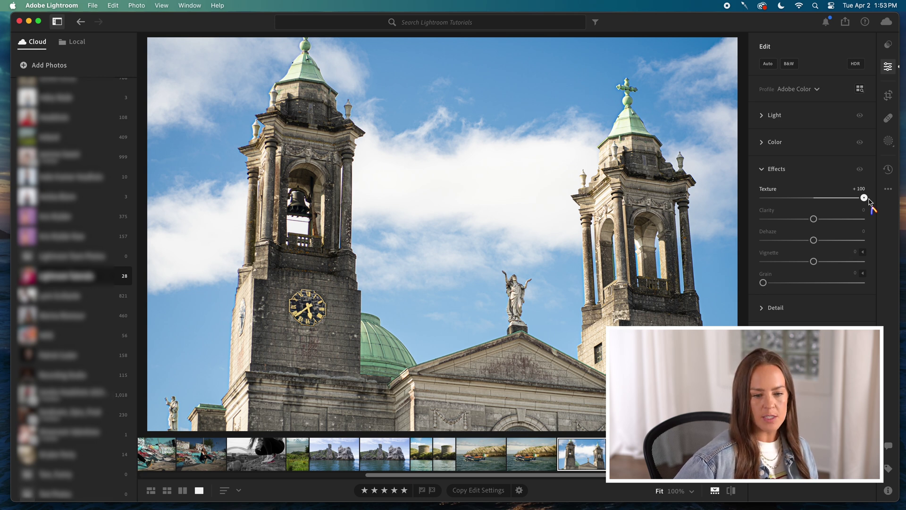
left_click_drag(869, 200, 888, 205)
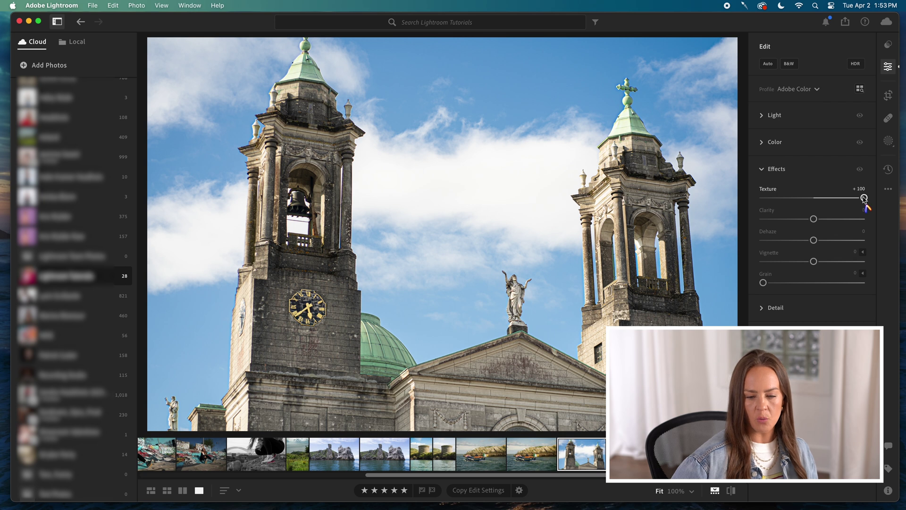
left_click_drag(863, 198, 814, 198)
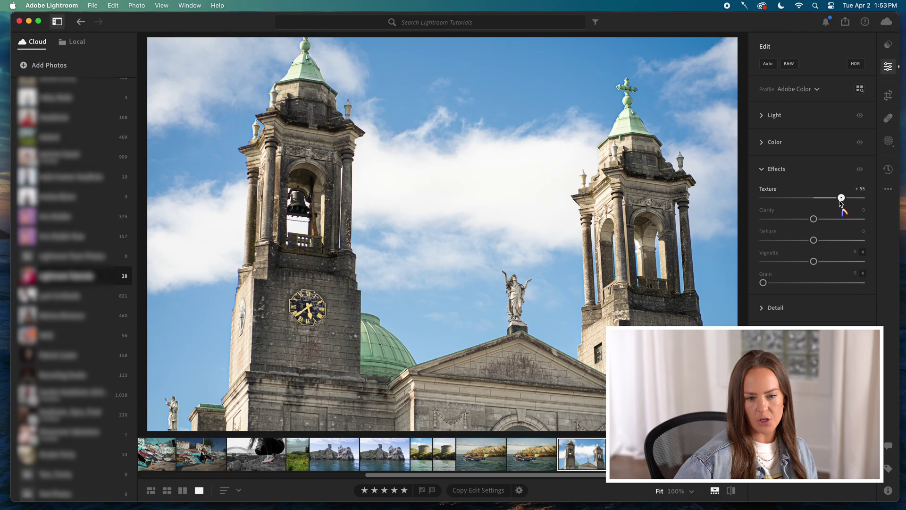
left_click_drag(866, 202, 720, 200)
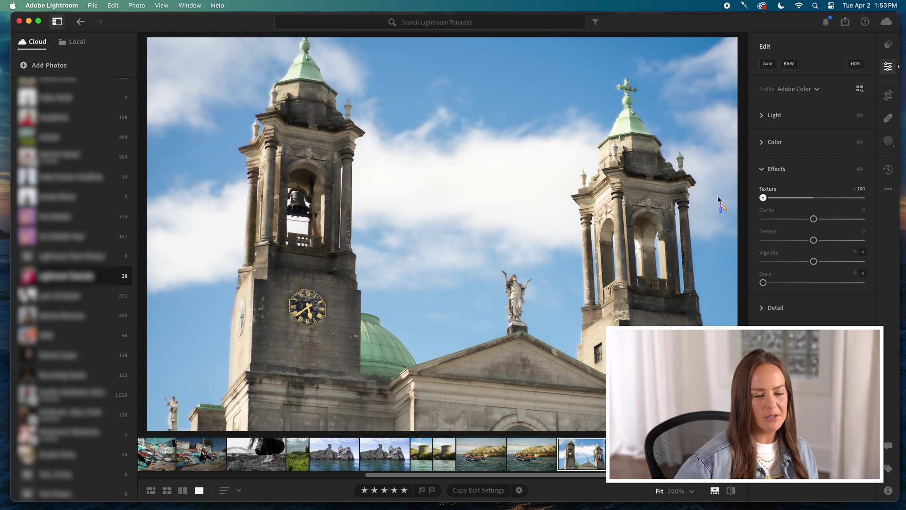
left_click_drag(726, 199, 779, 197)
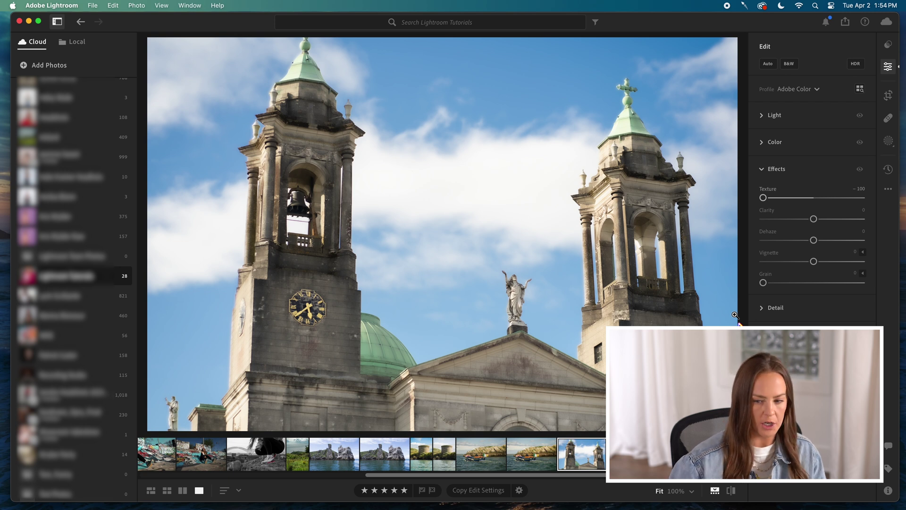
left_click_drag(763, 197, 813, 199)
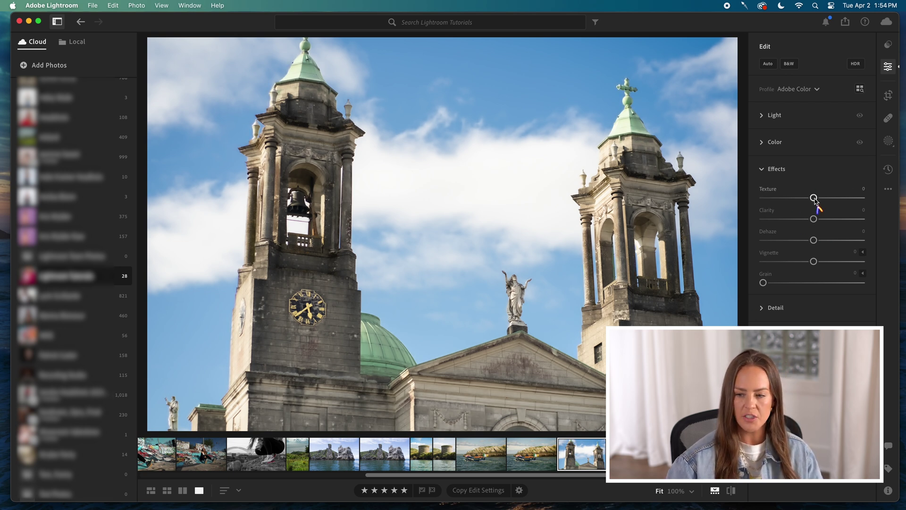
Set Texture to exactly 0 by entering the value in its field
mouse_move(813, 198)
left_mouse_down()
mouse_move(787, 198)
mouse_move(810, 198)
left_mouse_up()
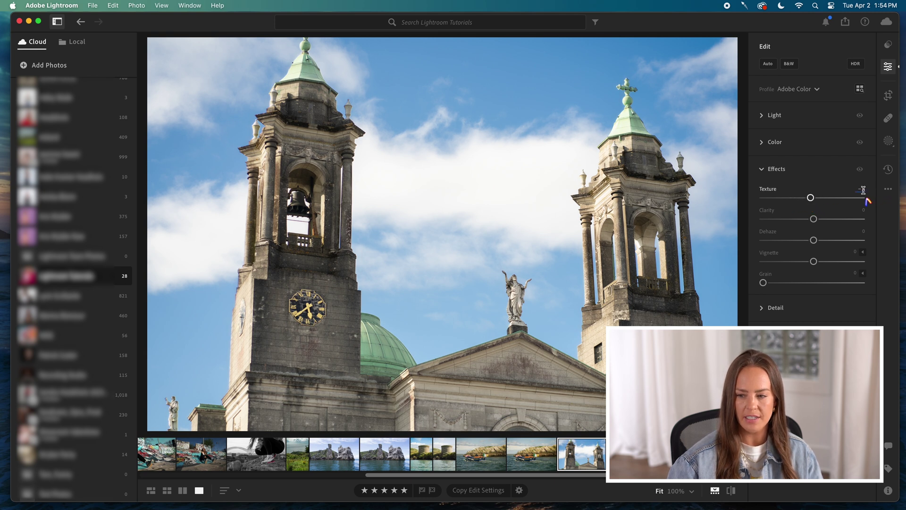
left_click(863, 190)
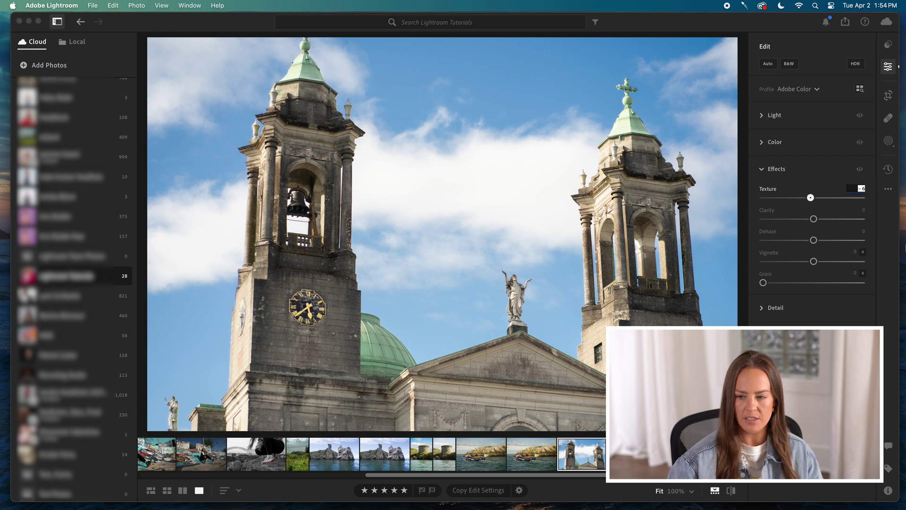
type("0")
key("Return")
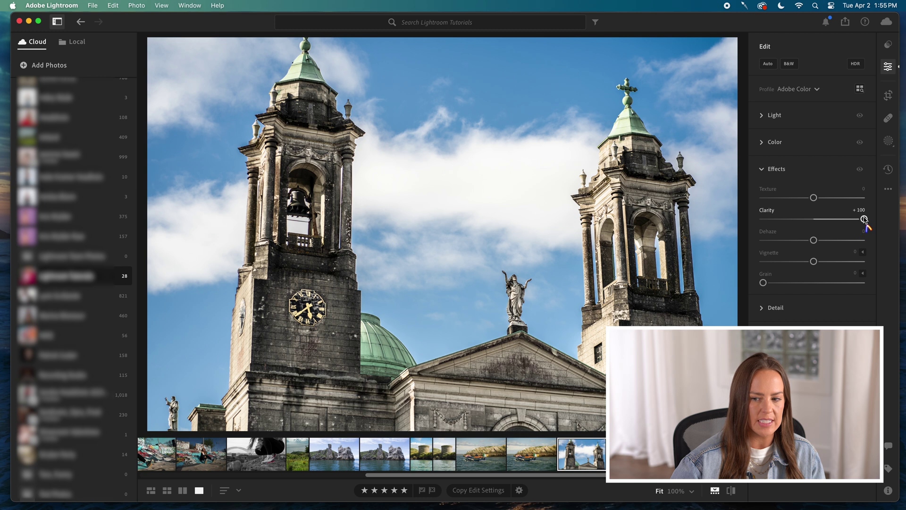
Return the church photo's Clarity to about 0, then push the blue-jacket portrait's Clarity to +100
left_click_drag(865, 219, 813, 218)
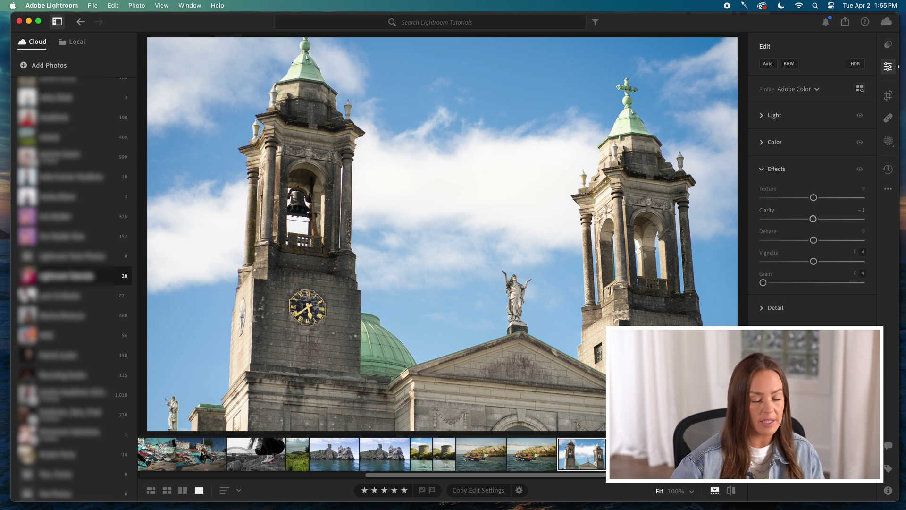
key("Right")
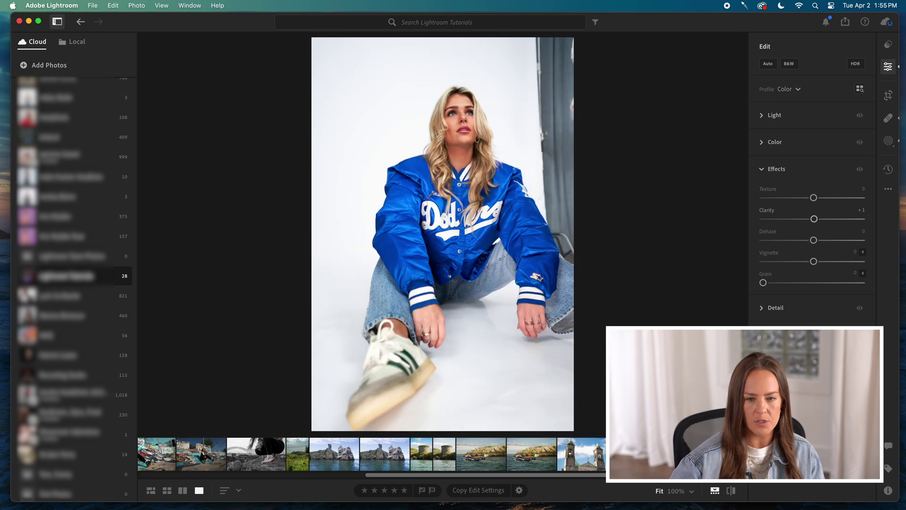
left_click_drag(814, 218, 893, 223)
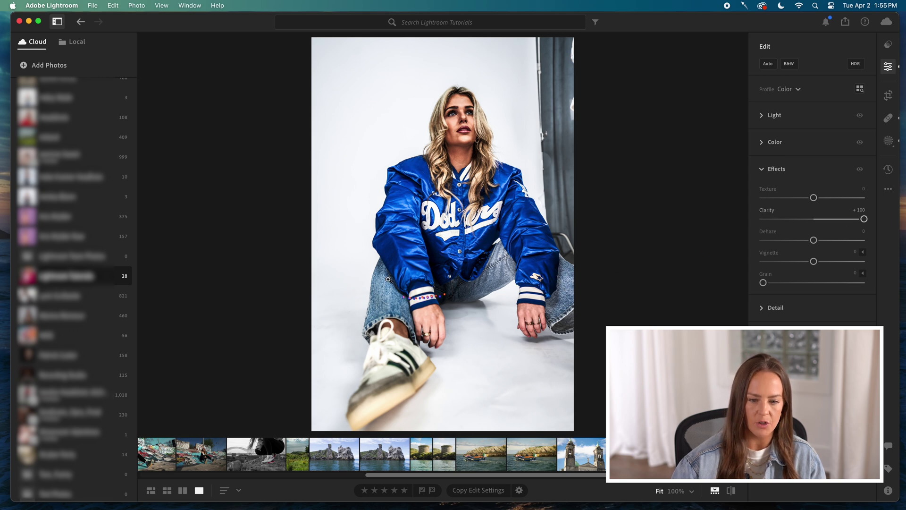
Compare the portrait's Clarity just below and near +100, then go back to the church photo
left_click_drag(864, 218, 840, 221)
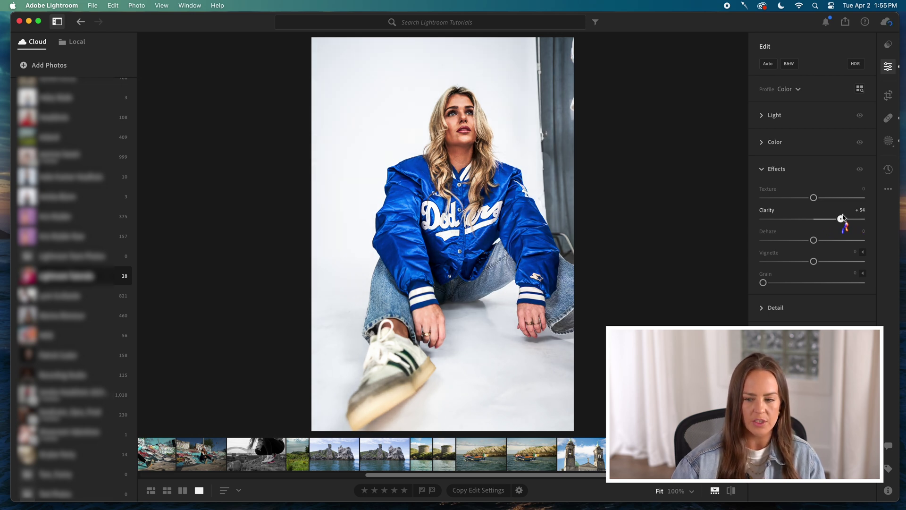
left_click_drag(856, 217, 816, 221)
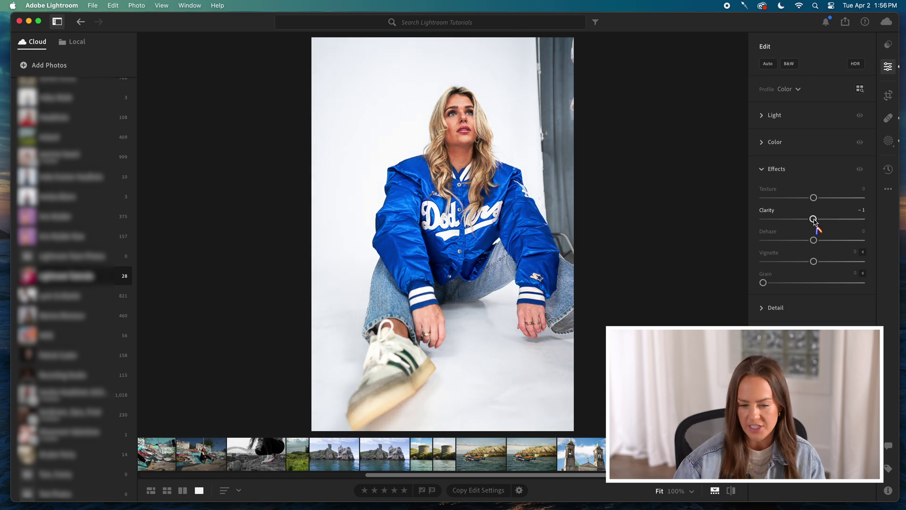
left_click(581, 454)
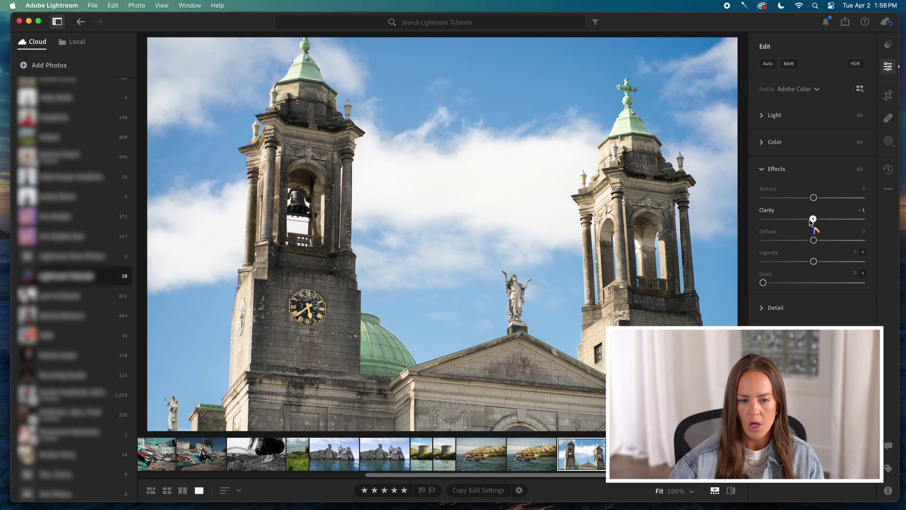
Try the church photo's Clarity at −100 and +56, then bring it down toward +14
left_click_drag(813, 218, 752, 224)
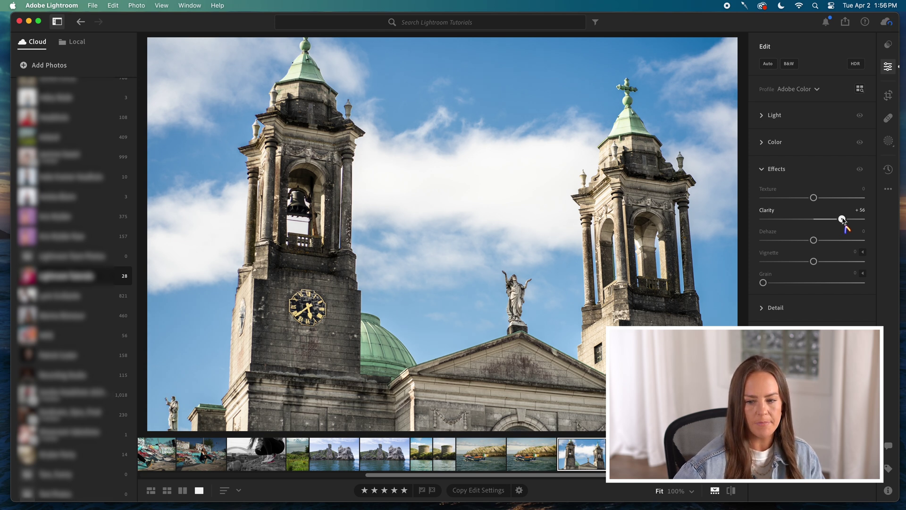
left_click_drag(843, 220, 822, 224)
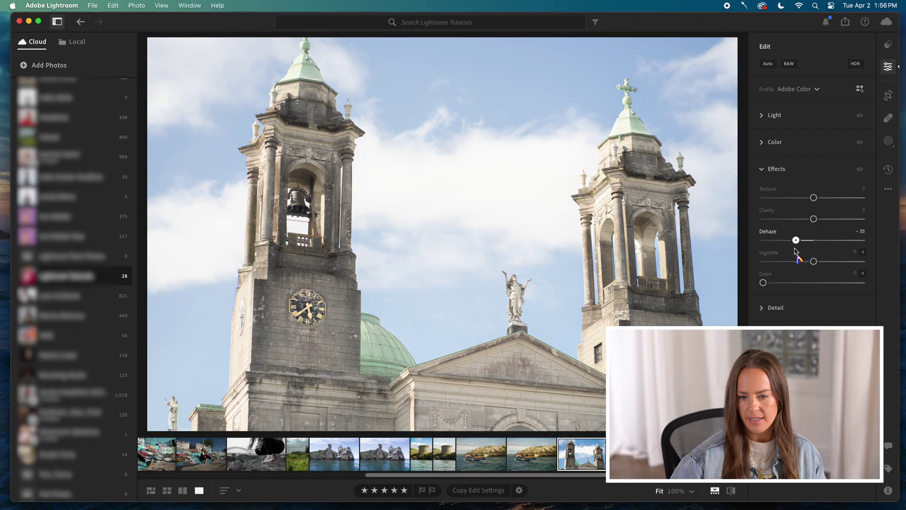
Swing Dehaze from +47 down to −87 to compare a clear and a hazy sky
left_click_drag(795, 247, 847, 249)
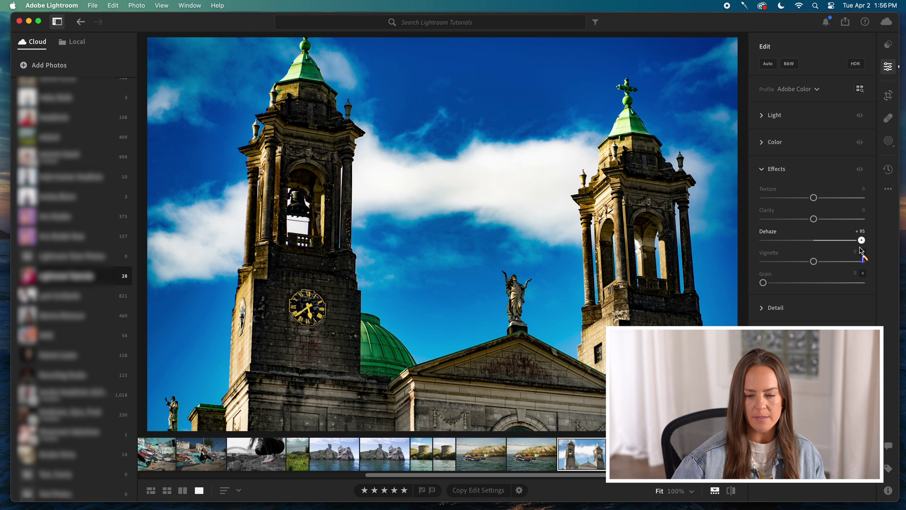
left_click_drag(861, 240, 814, 246)
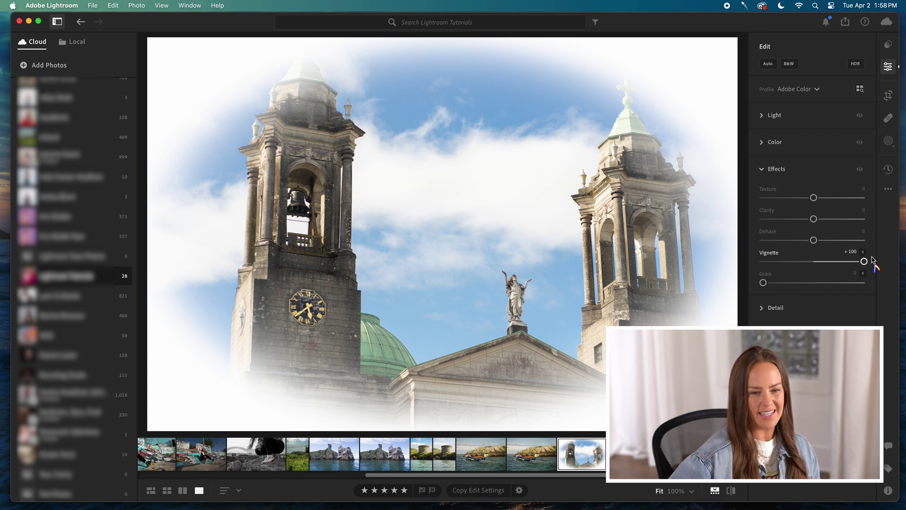
Pull Vignette down from +100 to about +3
left_click_drag(863, 261, 813, 262)
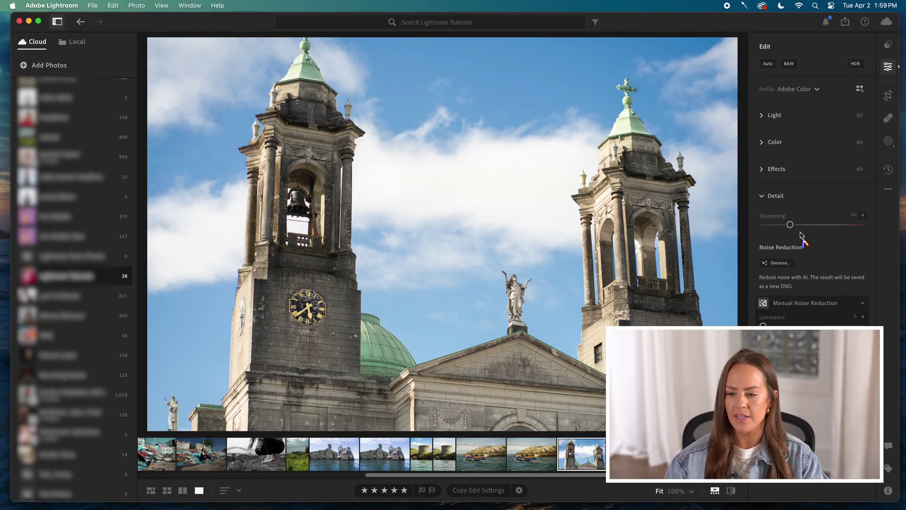
Push Sharpening to its 150 maximum, then settle it at 61
left_click_drag(769, 227, 793, 228)
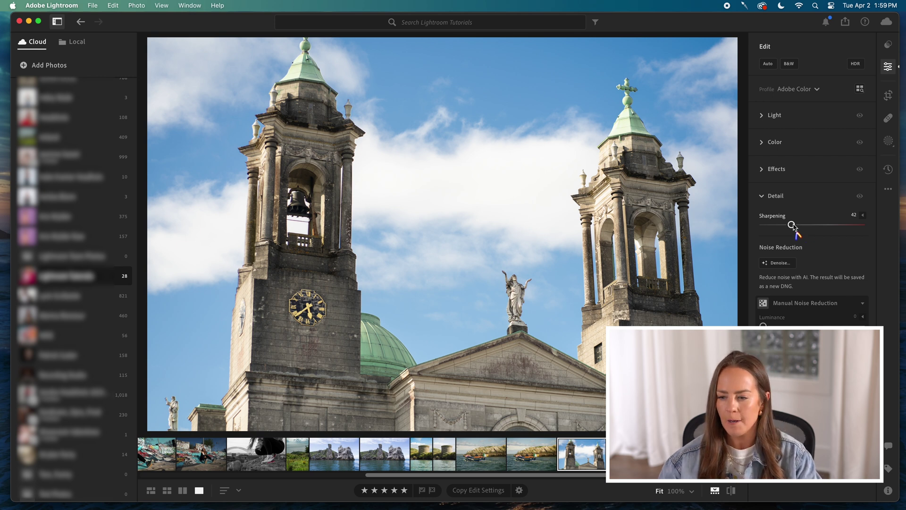
left_click_drag(793, 225, 804, 225)
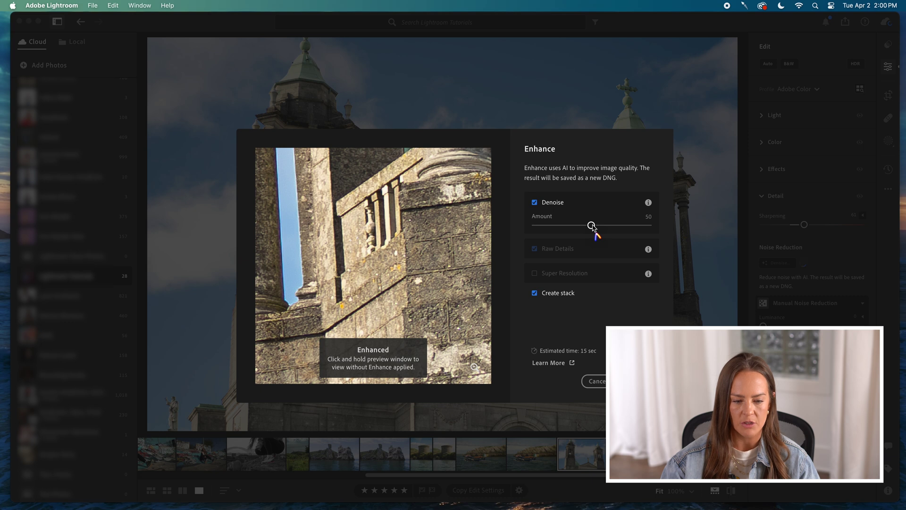
Refresh the Denoise preview at Amount 50 and run Enhance to generate the DNG
left_click(591, 225)
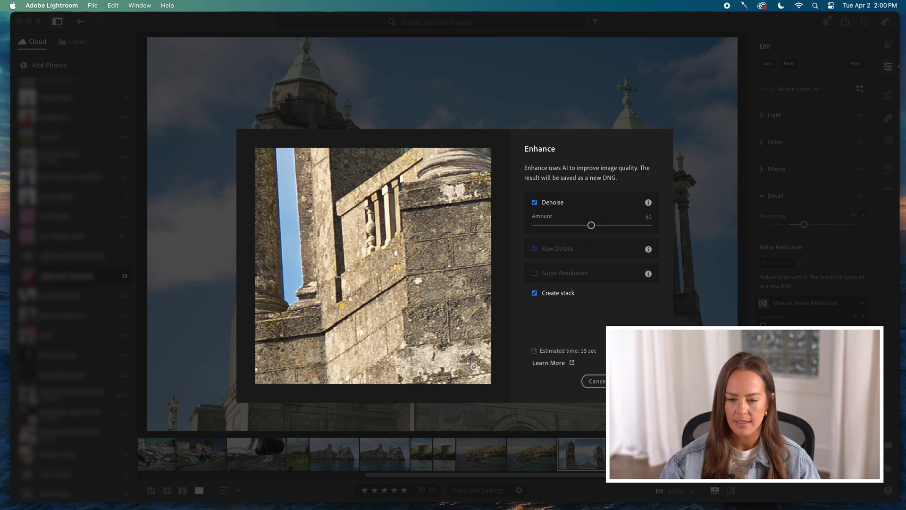
key("Return")
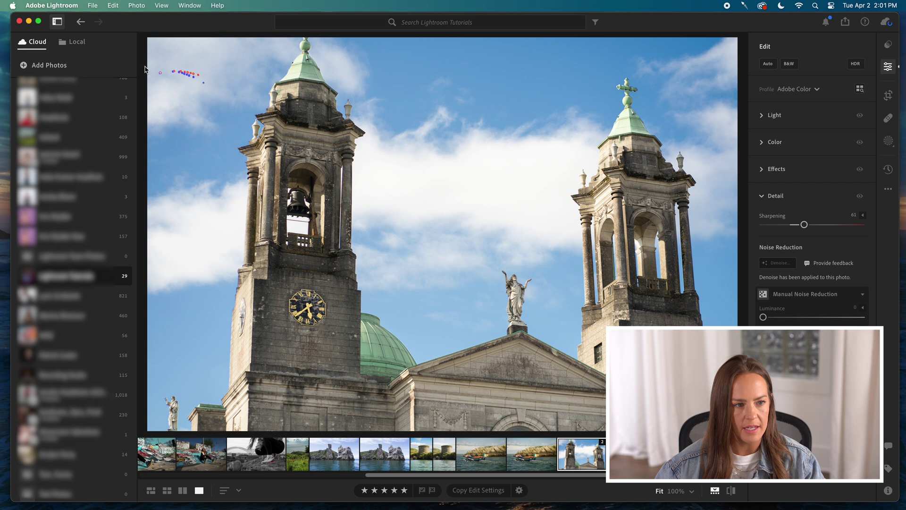
Redo Change Selection from the Edit menu and collapse the Detail section
left_click(93, 5)
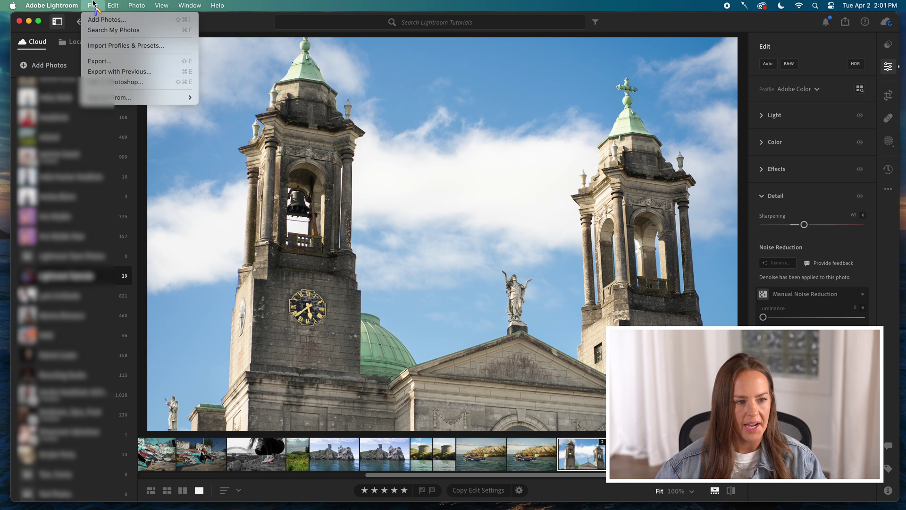
mouse_move(113, 5)
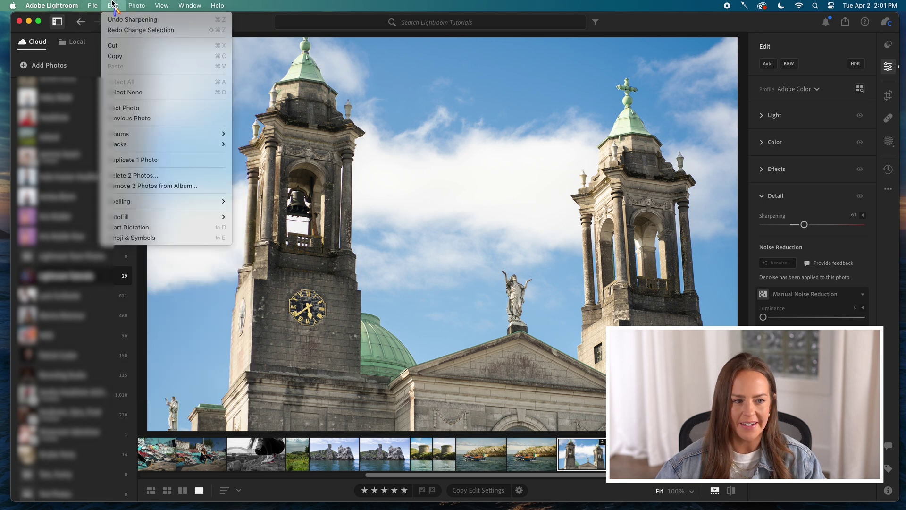
left_click(117, 32)
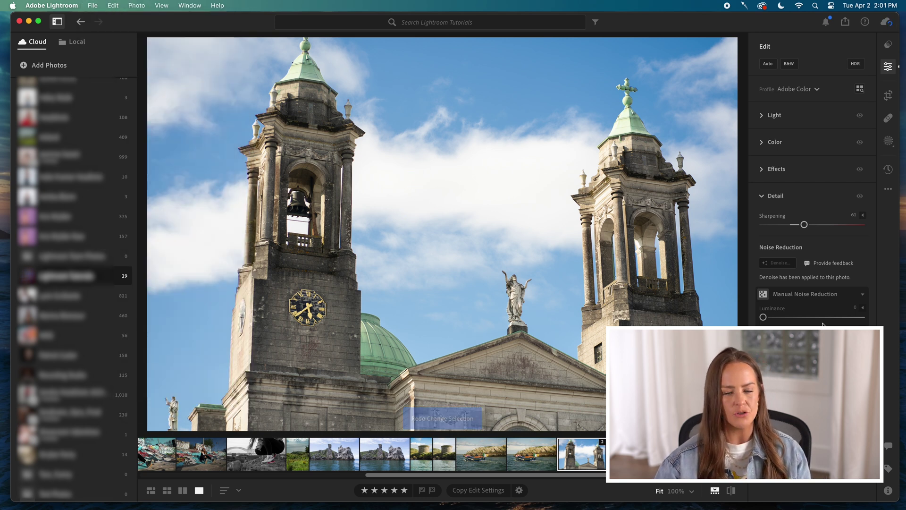
left_click(795, 307)
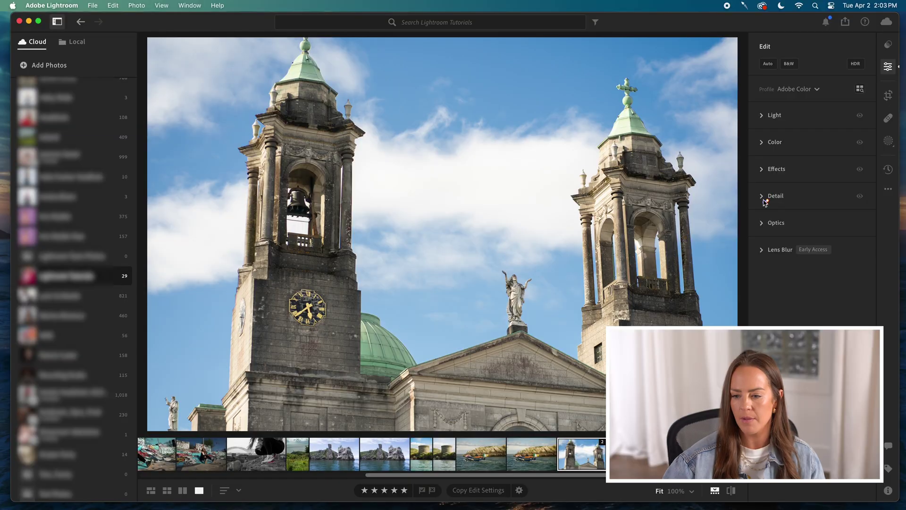
Expand the Optics section in the Edit panel for the church-towers photo
left_click(761, 223)
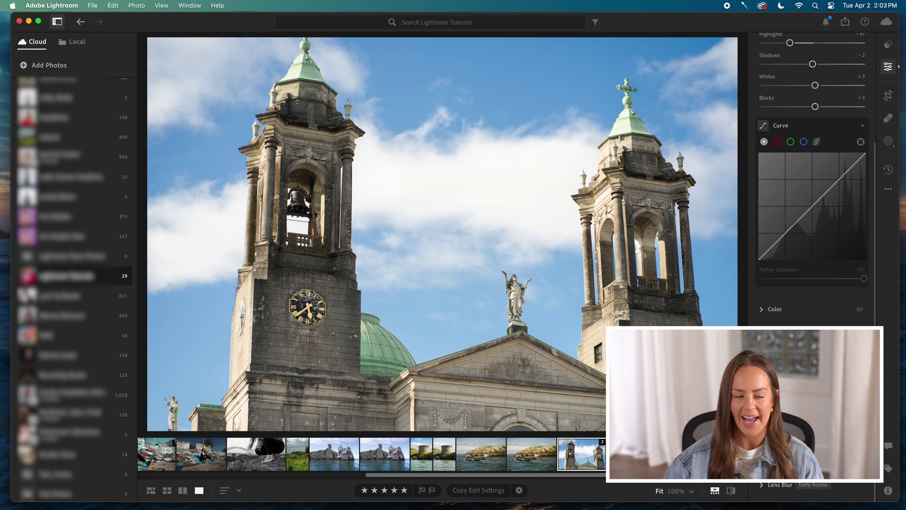
Scroll the Edit panel up toward the Color Mixer settings
scroll(808, 231, "up", 4)
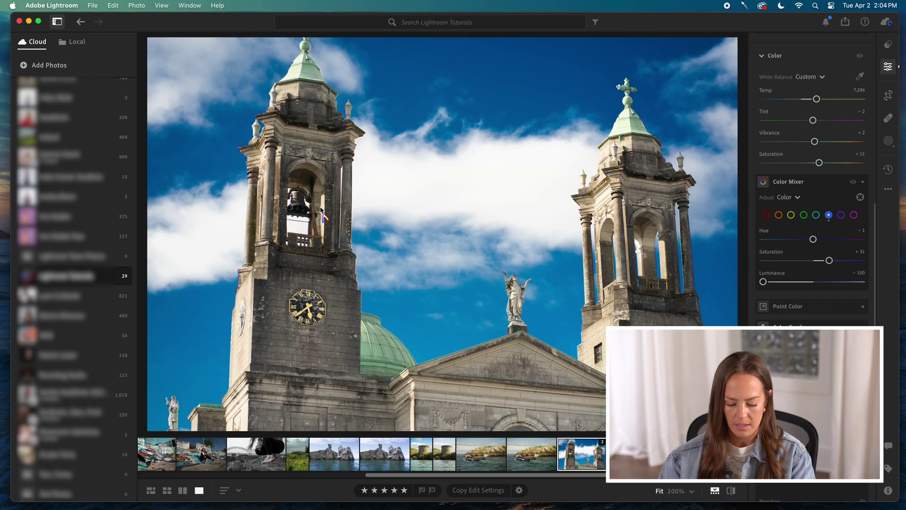
Toggle between 100% zoom on the sky and the whole-church view, ending at 100%
key("super+equal")
key("super+equal")
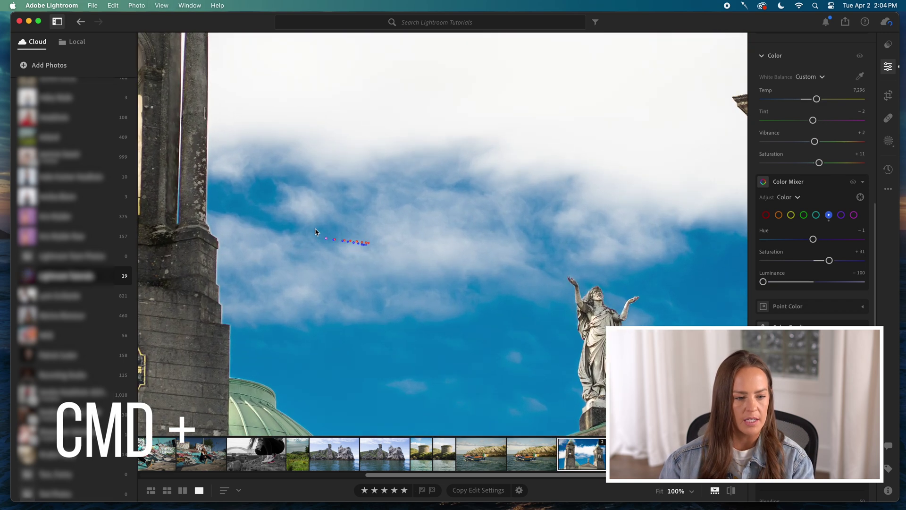
key("super+0")
key("super+equal")
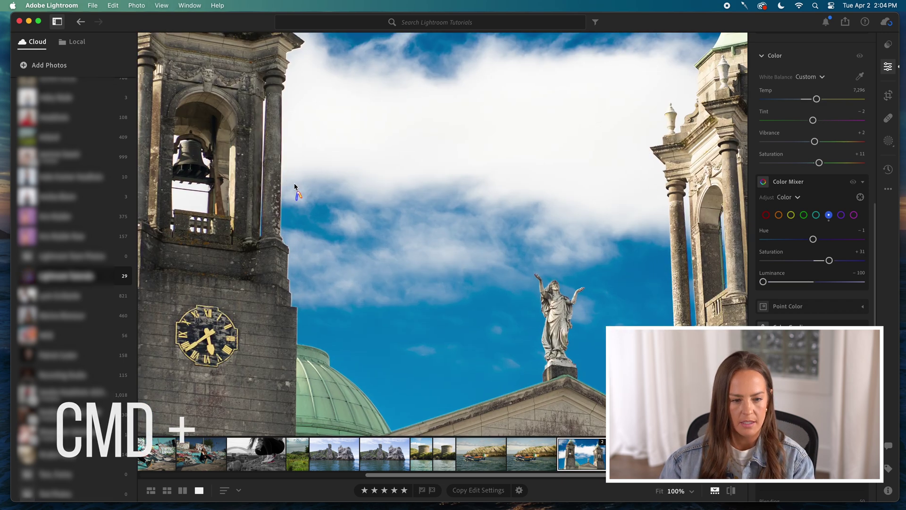
key("super+0")
key("super+equal")
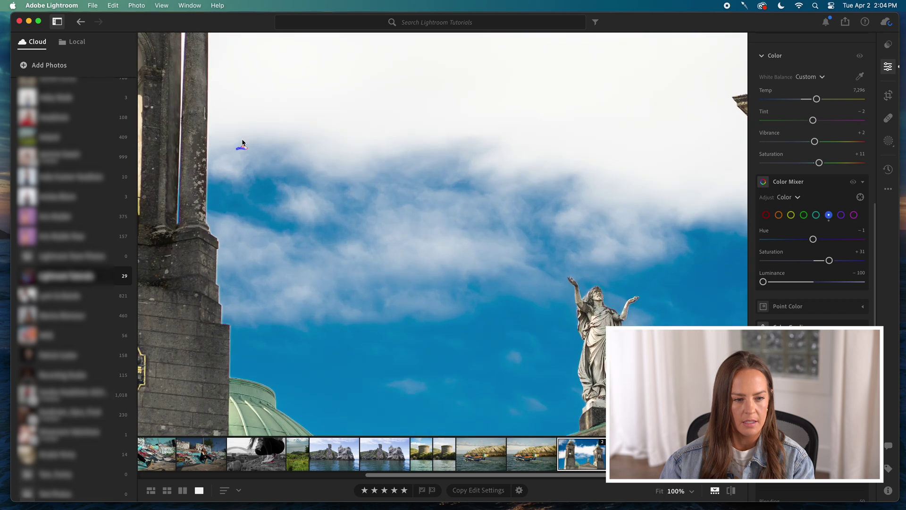
Zoom further and pan along the bell tower edge, briefly lightening blues to compare fringing
left_click_drag(491, 475, 394, 480)
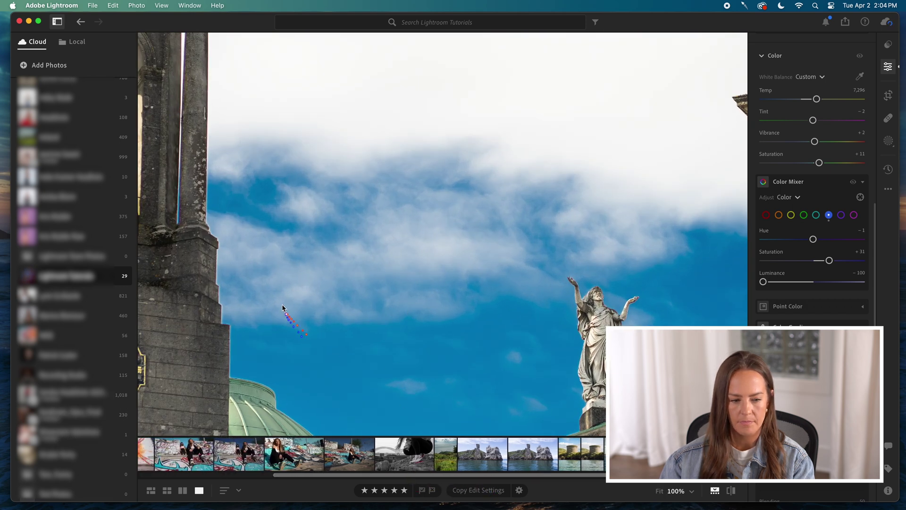
left_click_drag(283, 310, 479, 399)
left_click_drag(426, 177, 366, 178)
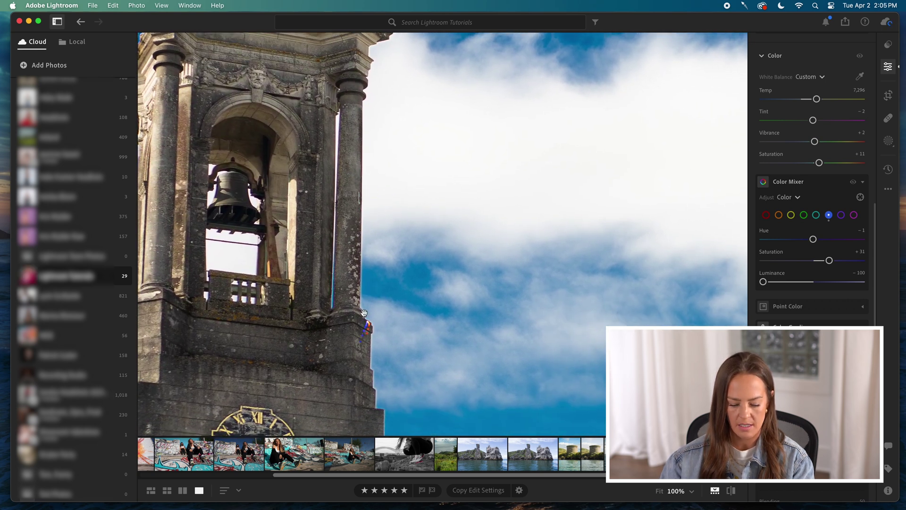
key("super+equal")
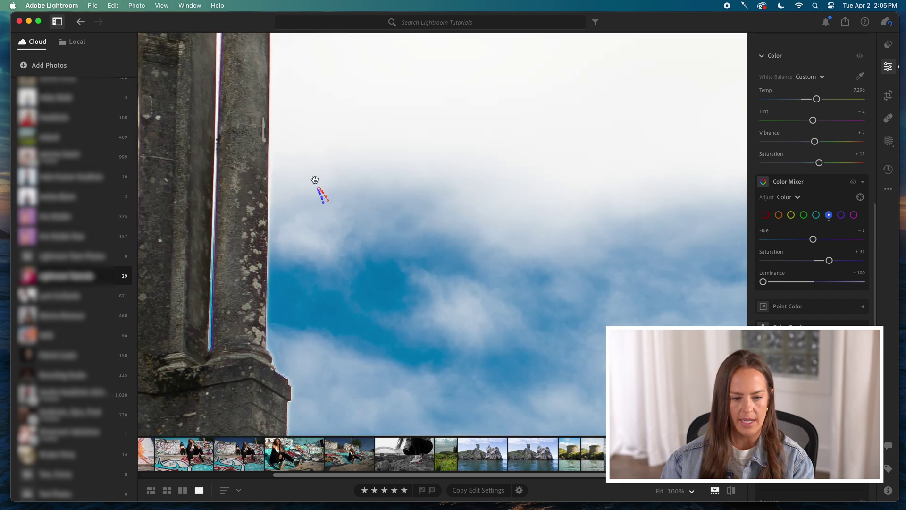
left_click_drag(313, 182, 455, 138)
left_click_drag(463, 211, 465, 143)
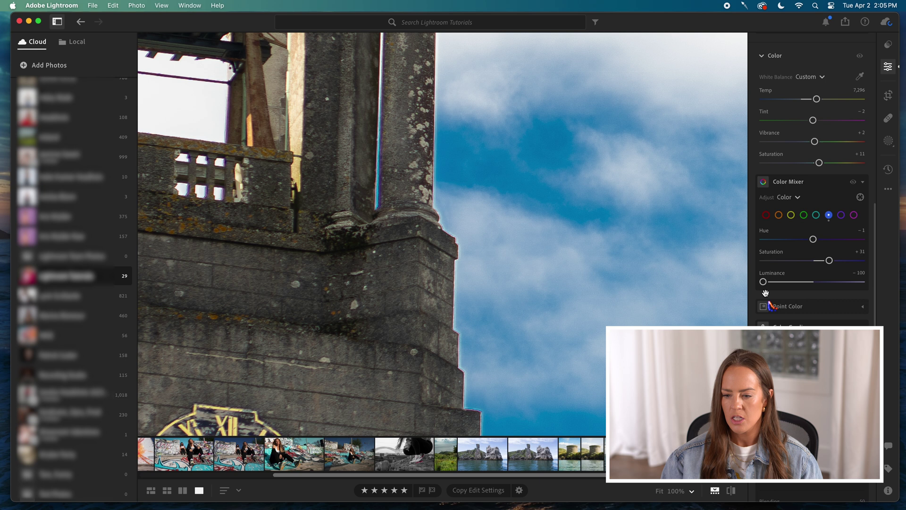
left_click_drag(763, 282, 712, 289)
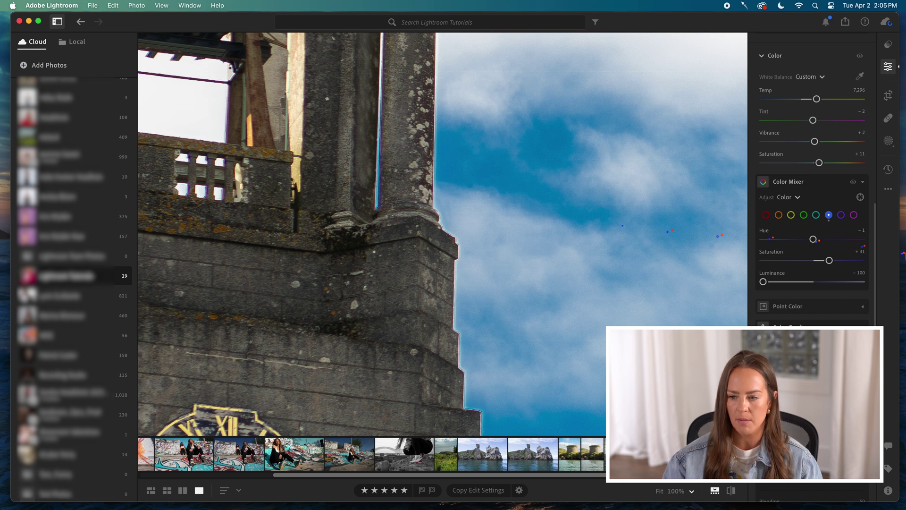
left_click_drag(874, 236, 873, 322)
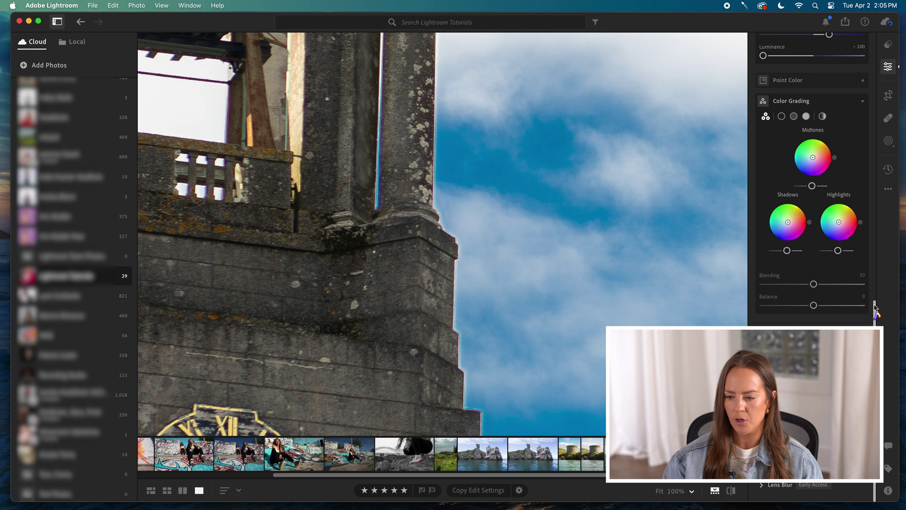
Collapse the Light adjustments at the top of the Edit panel
left_click_drag(874, 309, 874, 177)
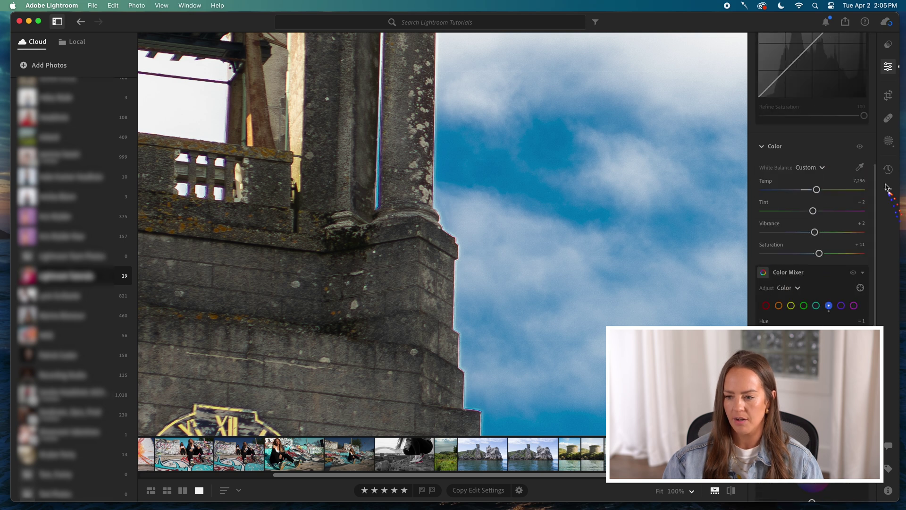
scroll(875, 142, "up", 5)
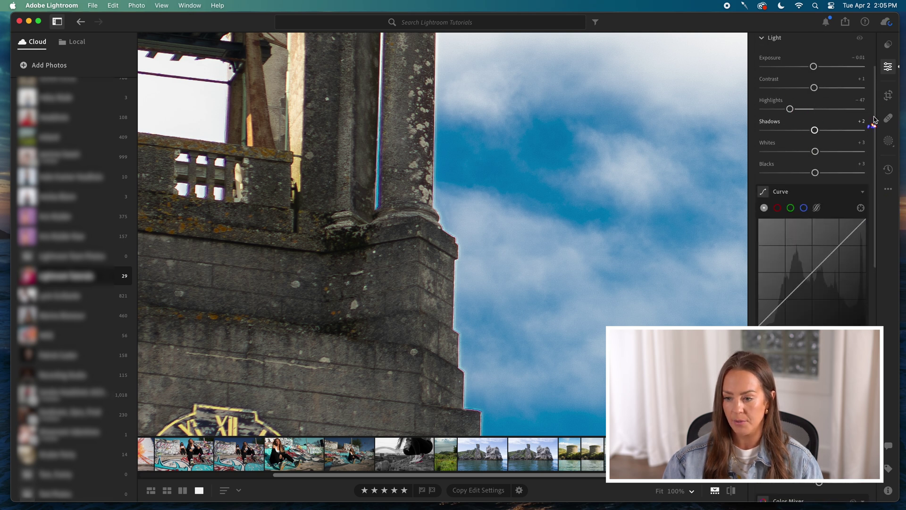
scroll(875, 122, "up", 3)
left_click(767, 117)
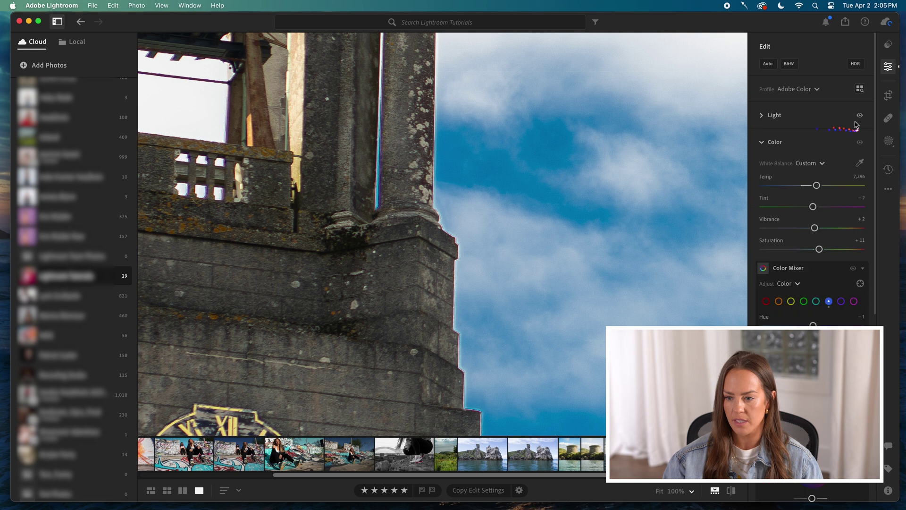
Collapse the Color adjustments so the Optics options are visible
scroll(872, 162, "down", 2)
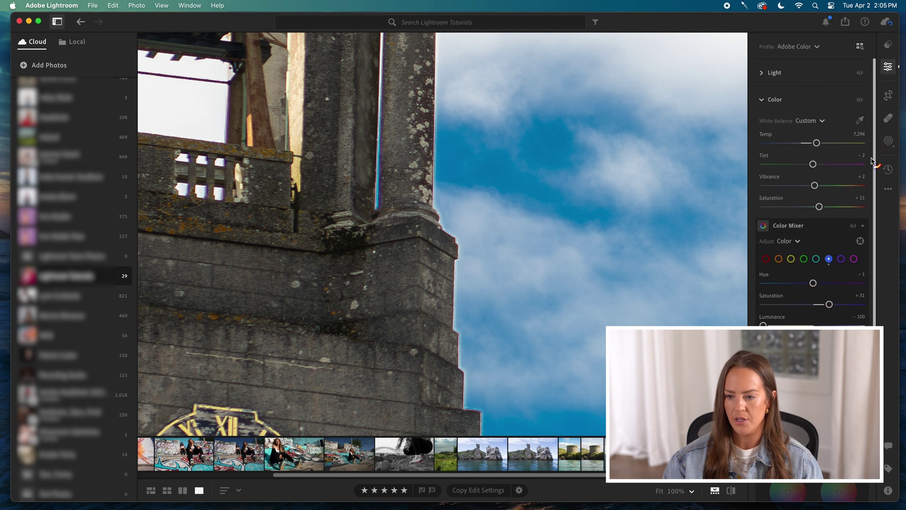
scroll(872, 162, "down", 10)
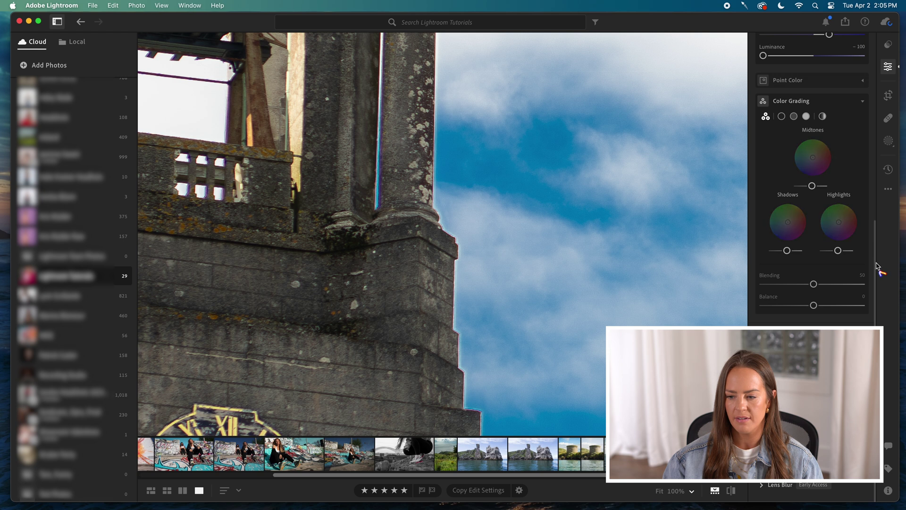
left_click_drag(876, 266, 874, 114)
left_click(775, 142)
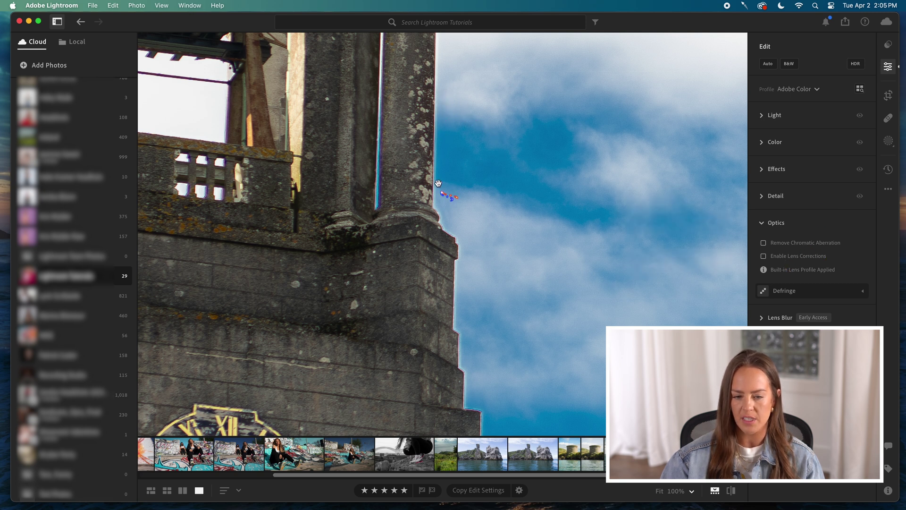
Enable Remove Chromatic Aberration, toggle it off to compare, then re-enable it
left_click(764, 243)
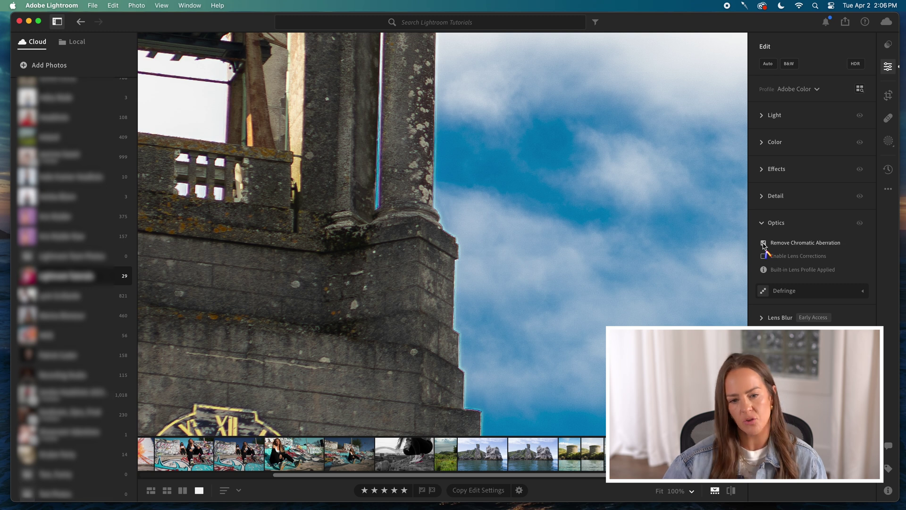
left_click(764, 243)
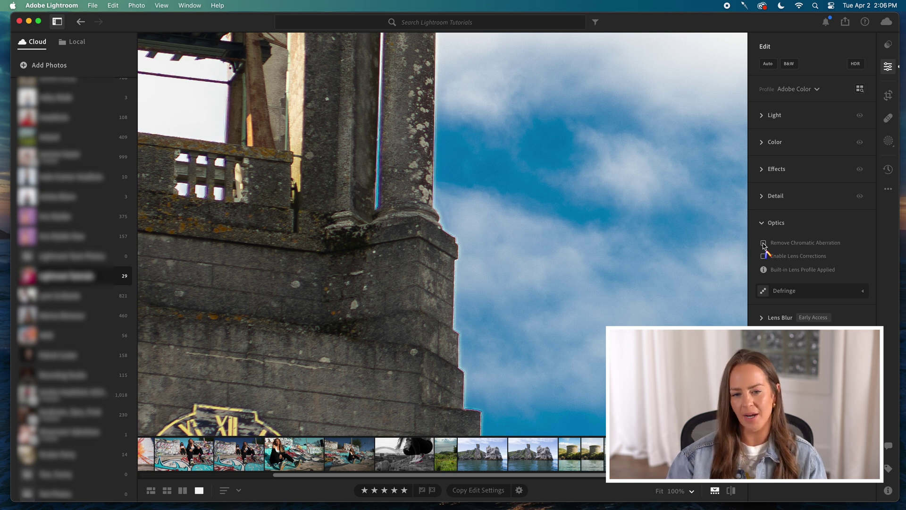
left_click(763, 243)
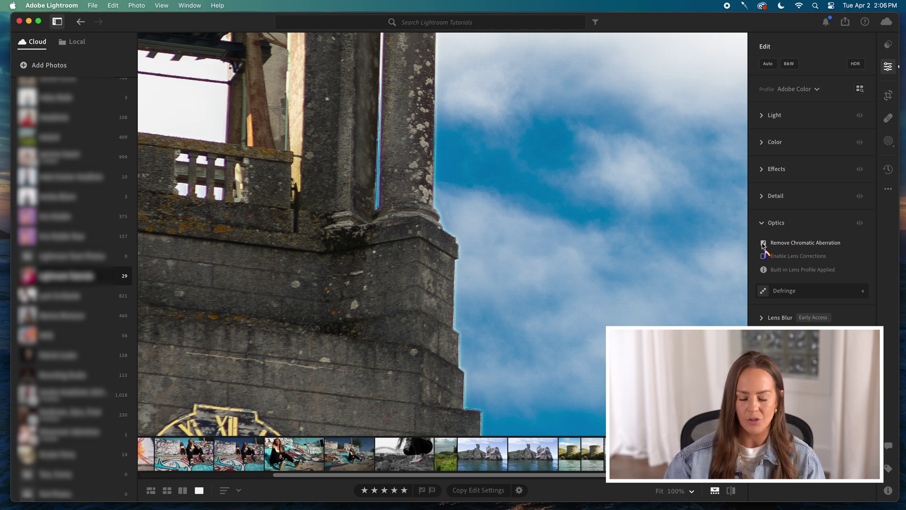
mouse_move(764, 245)
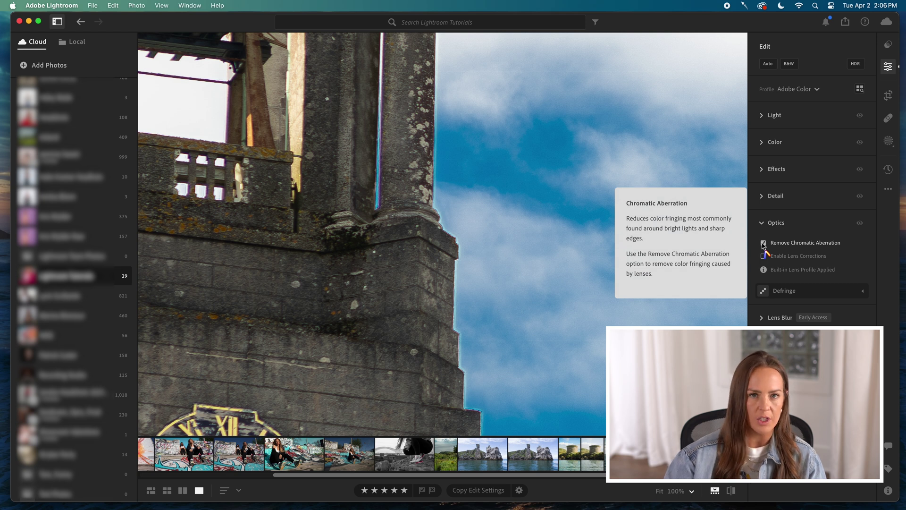